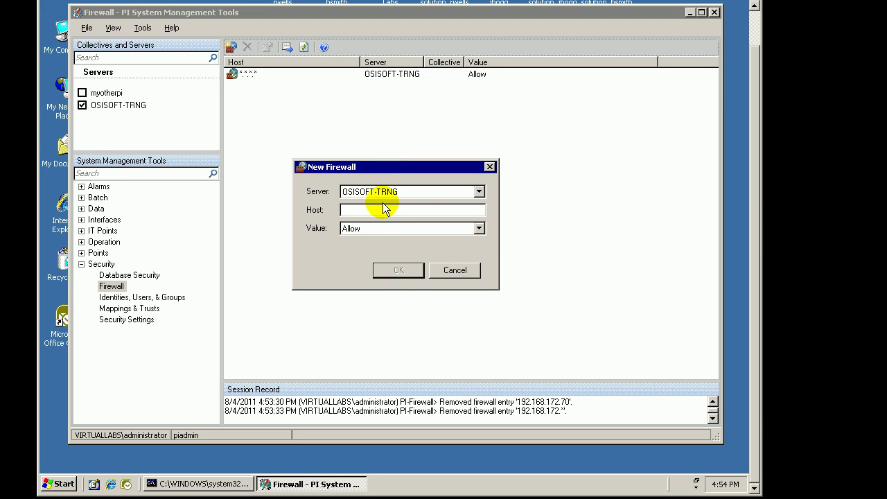
# - Add host 192.168.70.170 to the firewall table with the value Disallow
pyautogui.click(418, 206)
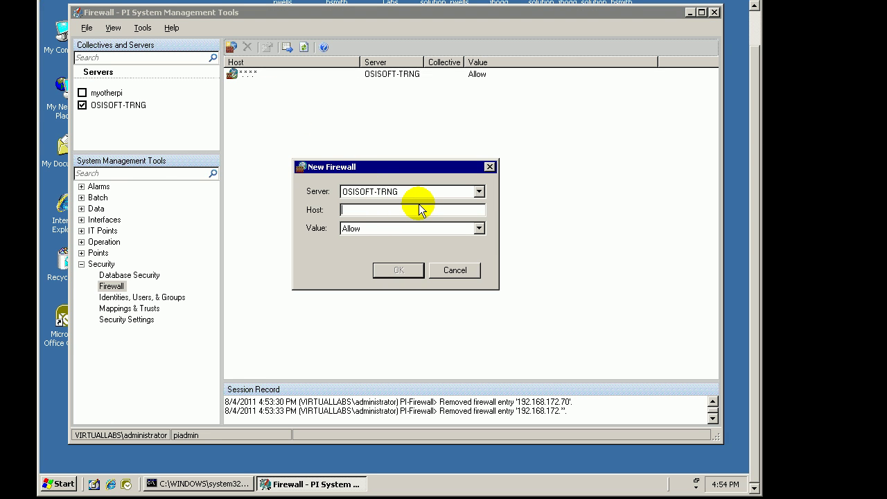
pyautogui.write('192.168.70.')
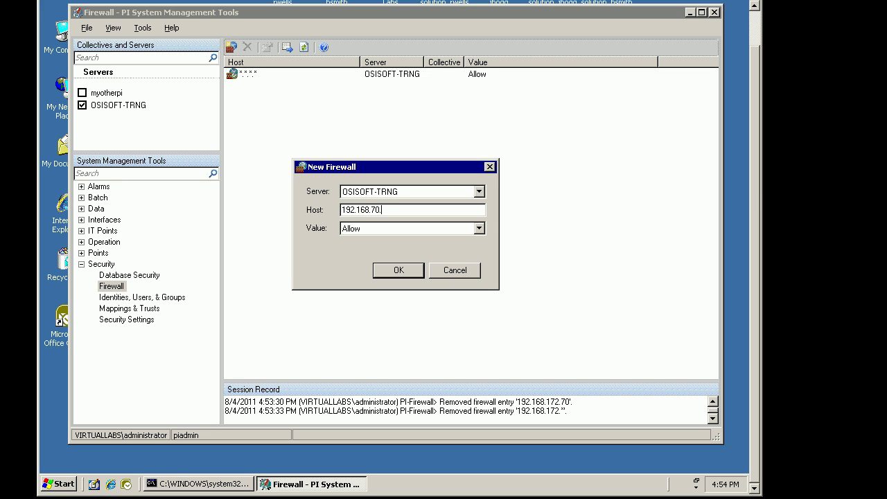
pyautogui.write('170')
pyautogui.click(478, 228)
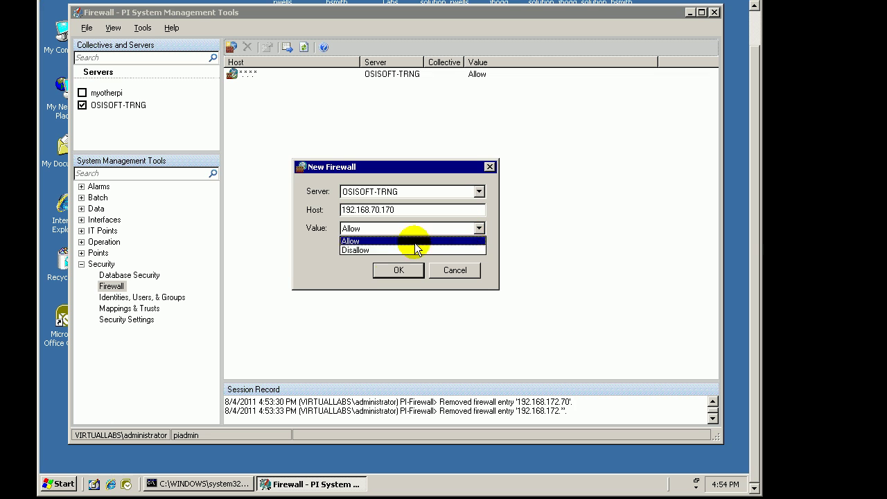
pyautogui.click(360, 249)
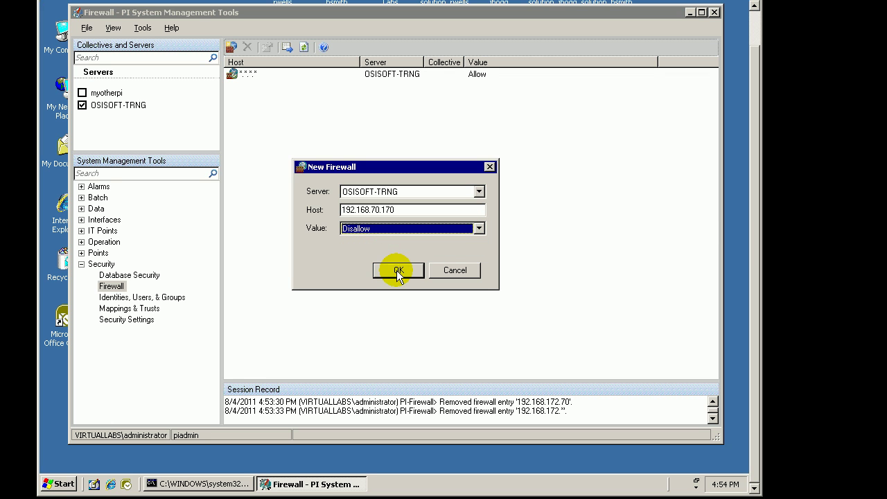
pyautogui.click(398, 272)
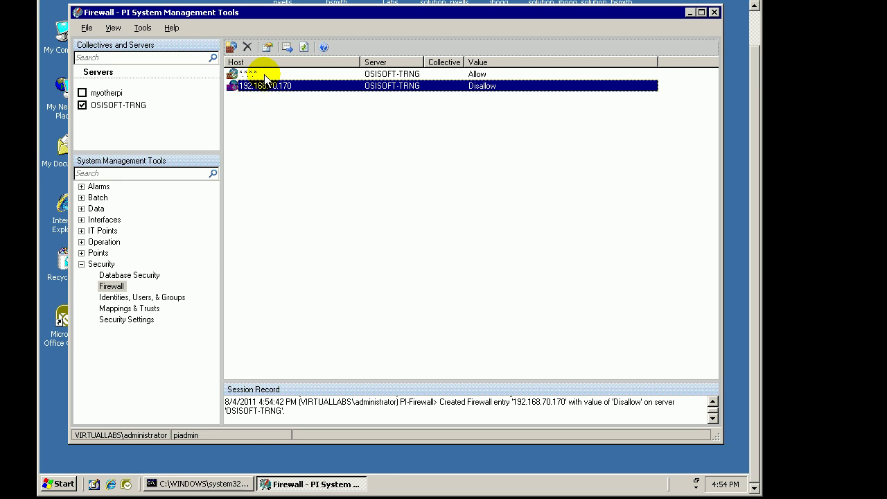
# - Look over the existing *.*.*.* and 192.168.70.170 rows, then clear the selection
pyautogui.click(253, 73)
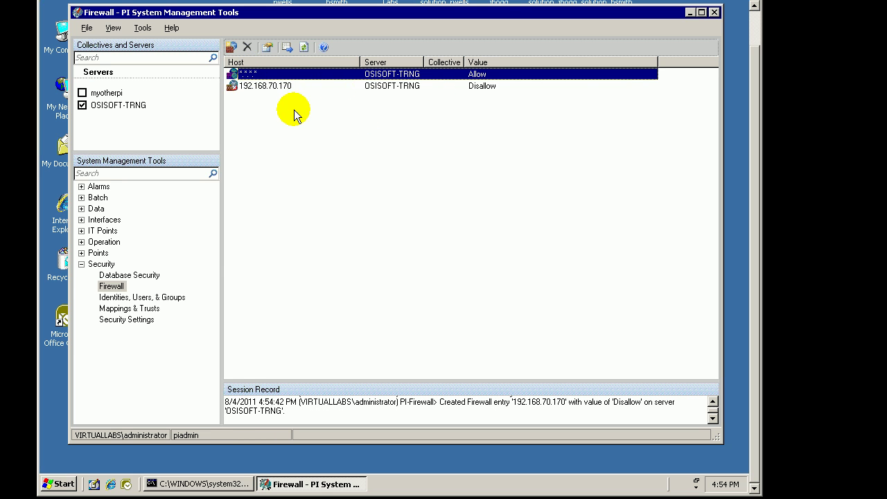
pyautogui.click(269, 87)
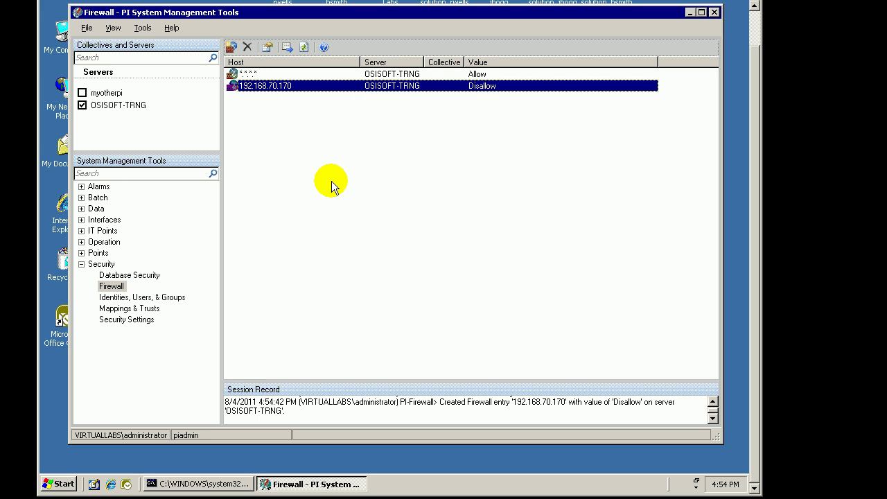
pyautogui.click(276, 116)
# - Add a new firewall entry for host 192.168.70.* set to Disallow
pyautogui.rightClick(280, 104)
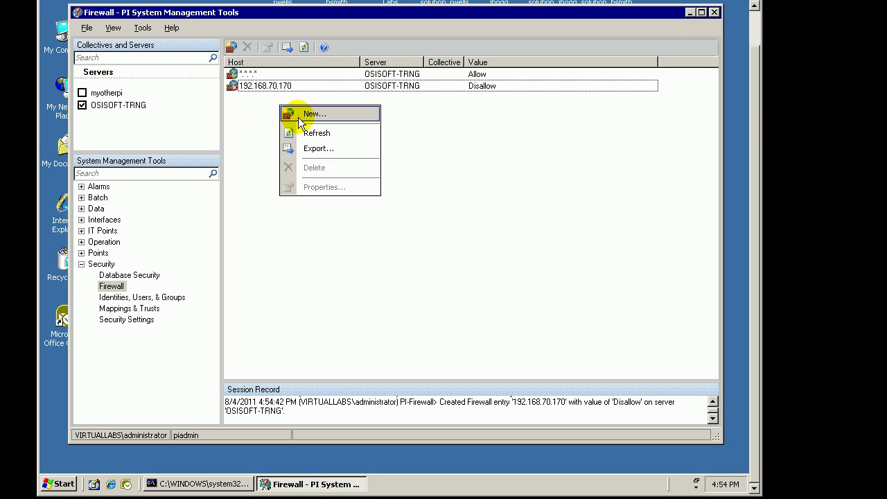
pyautogui.click(301, 115)
pyautogui.click(359, 213)
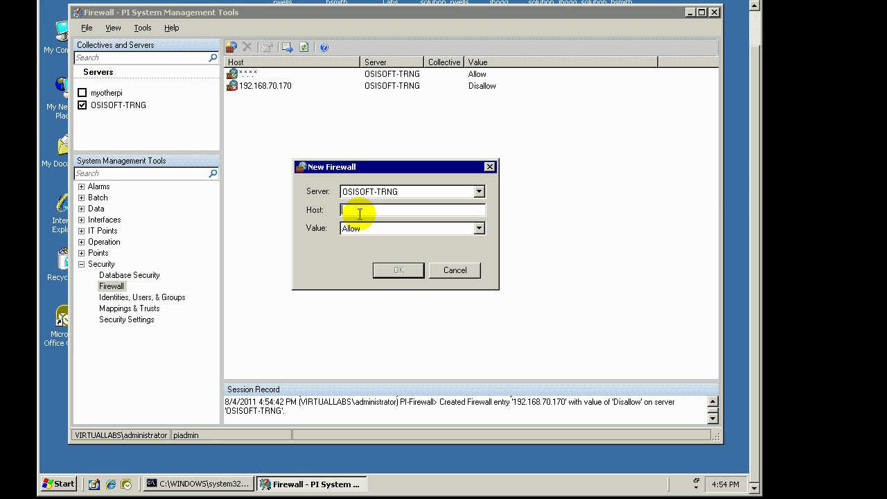
pyautogui.write('192.168.70.')
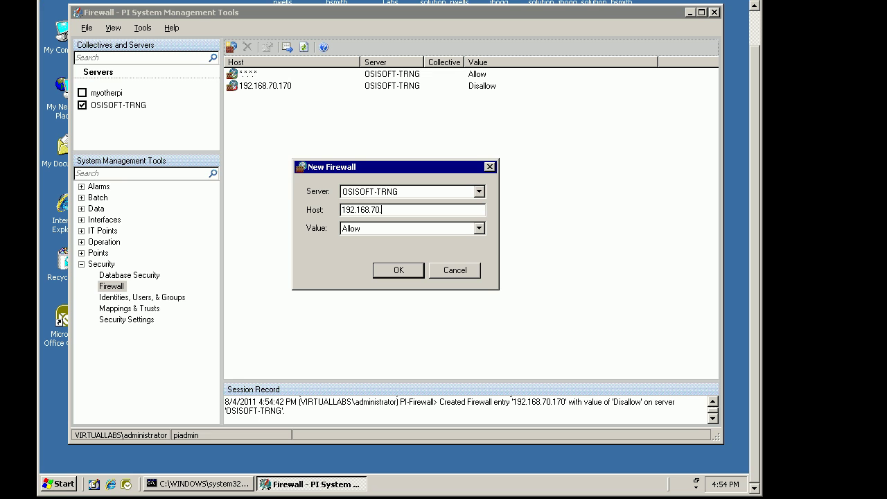
pyautogui.write('*')
pyautogui.click(479, 228)
pyautogui.click(359, 251)
pyautogui.click(399, 269)
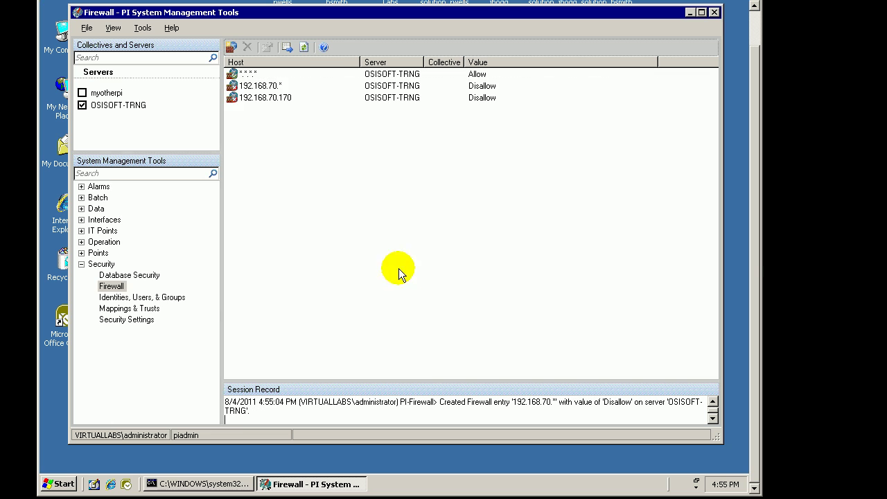
pyautogui.click(265, 97)
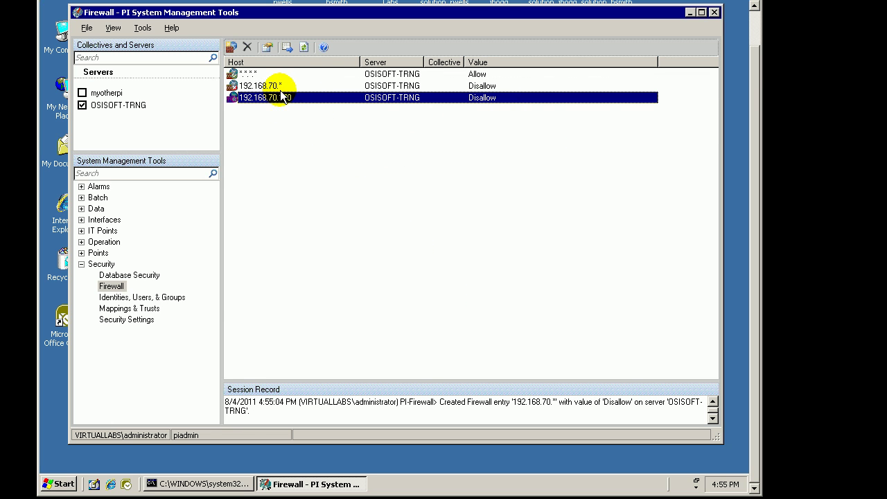
pyautogui.click(258, 85)
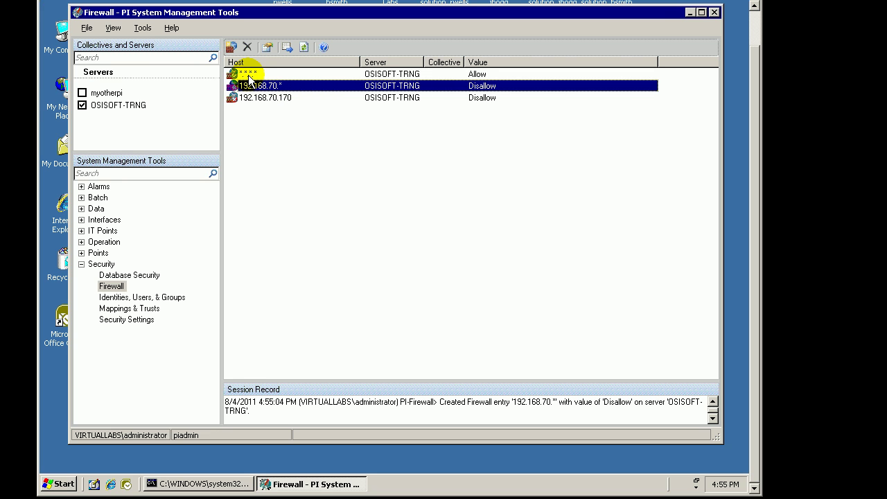
# - Change the *.*.*.* firewall entry to Disallow
pyautogui.doubleClick(248, 74)
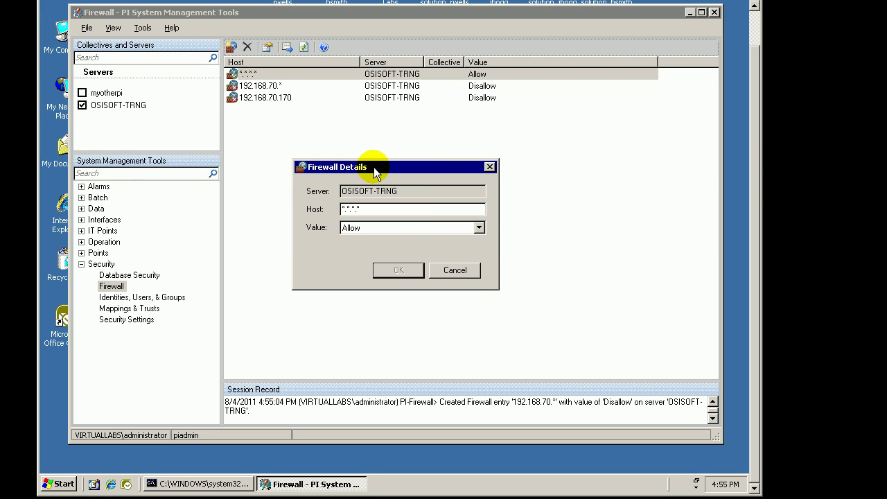
pyautogui.click(478, 228)
pyautogui.click(375, 248)
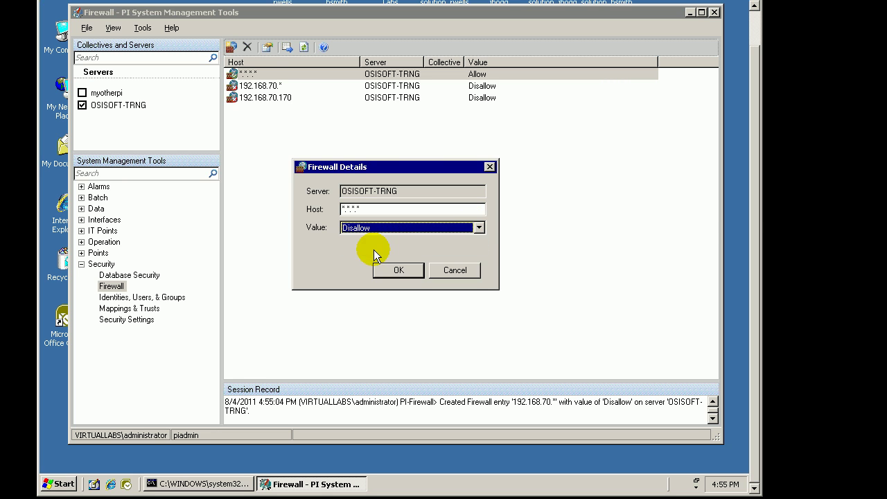
pyautogui.click(395, 271)
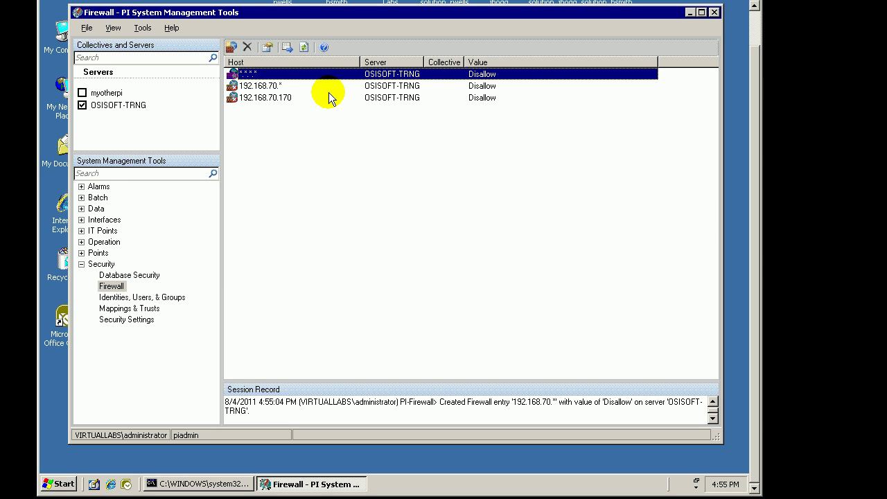
# - Switch the 192.168.70.* entry to Allow
pyautogui.click(366, 88)
pyautogui.click(312, 97)
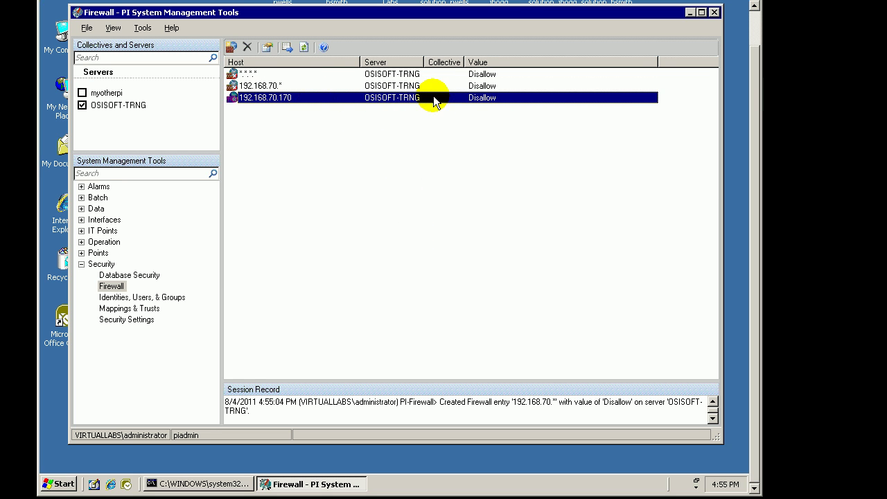
pyautogui.click(396, 86)
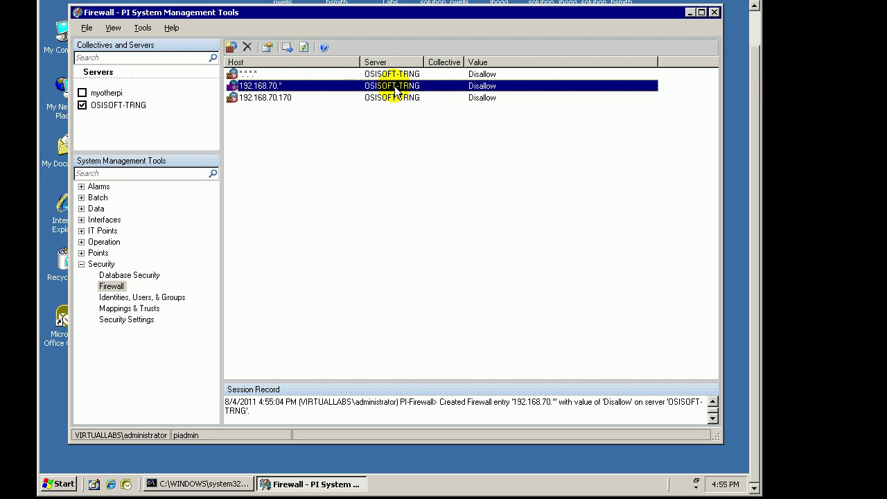
pyautogui.doubleClick(254, 86)
pyautogui.click(478, 227)
pyautogui.click(392, 240)
pyautogui.click(399, 270)
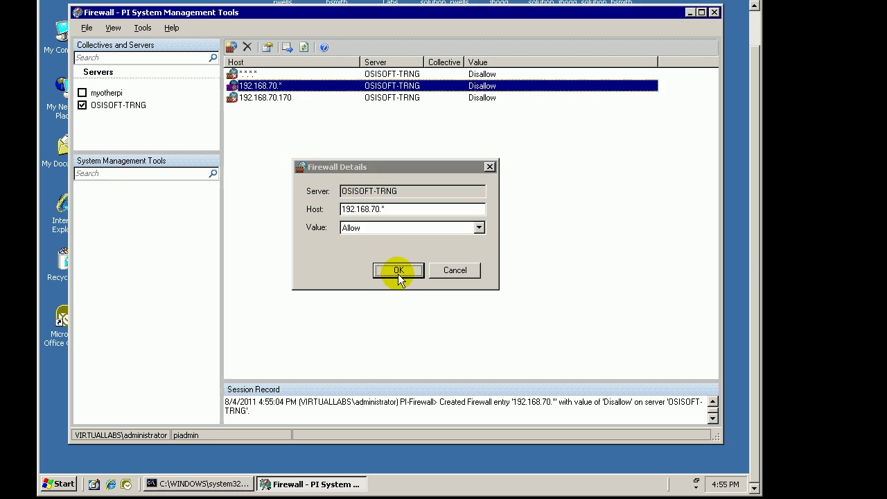
# - Switch the 192.168.70.170 entry to Allow
pyautogui.doubleClick(276, 98)
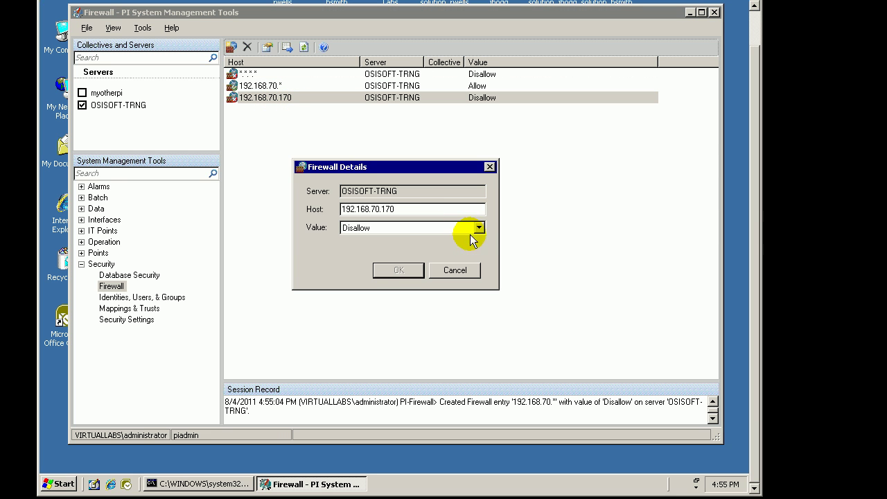
pyautogui.click(478, 227)
pyautogui.click(375, 239)
pyautogui.click(384, 272)
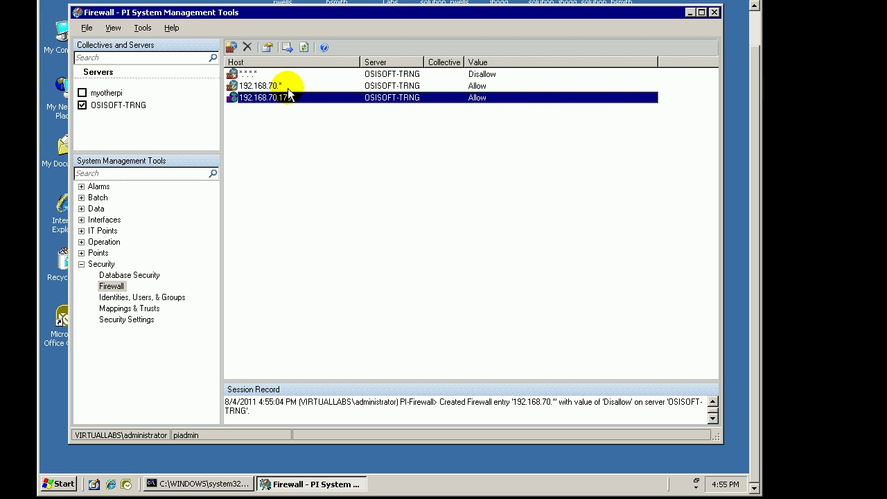
pyautogui.click(249, 87)
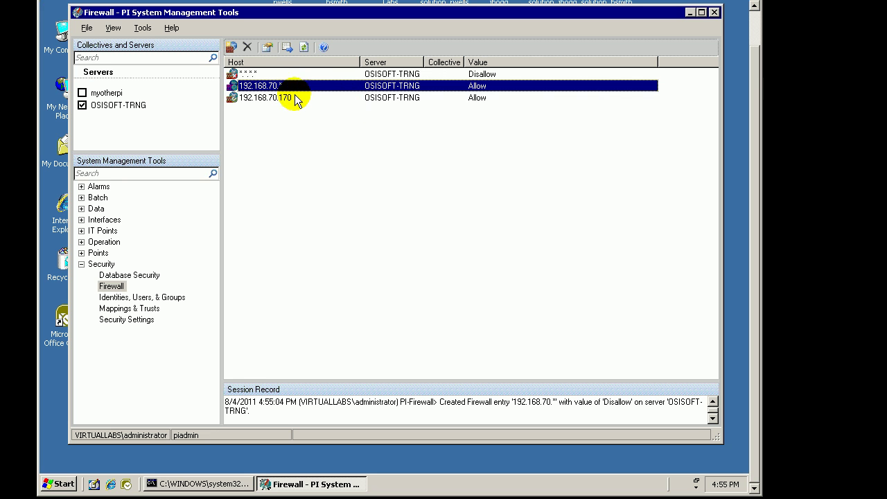
# - Open the Firewall Details for 192.168.70.170 and expand its Value choices
pyautogui.click(254, 73)
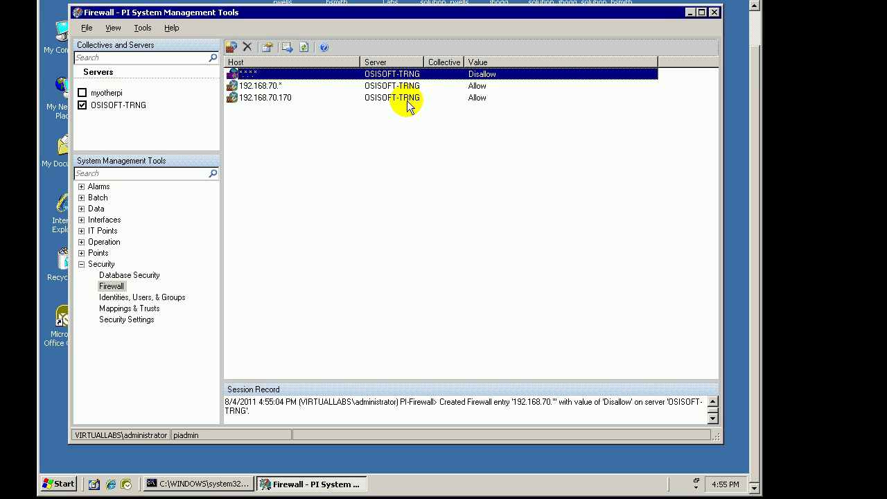
pyautogui.click(395, 150)
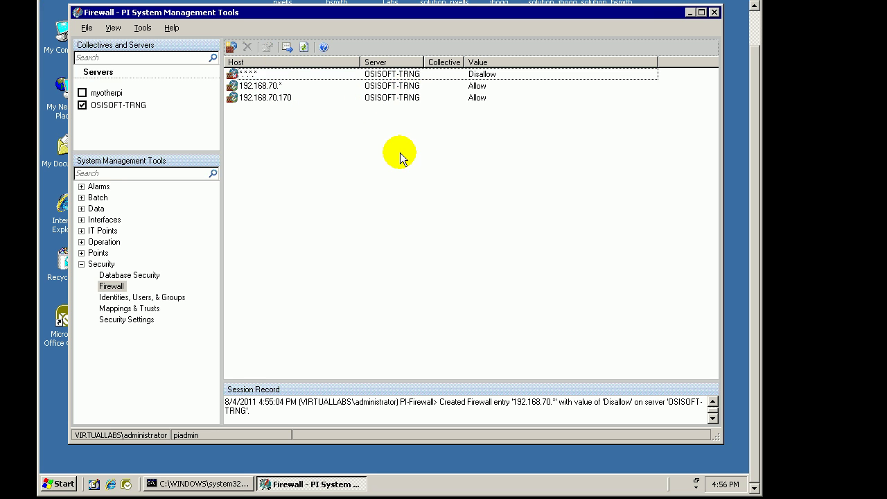
pyautogui.click(273, 97)
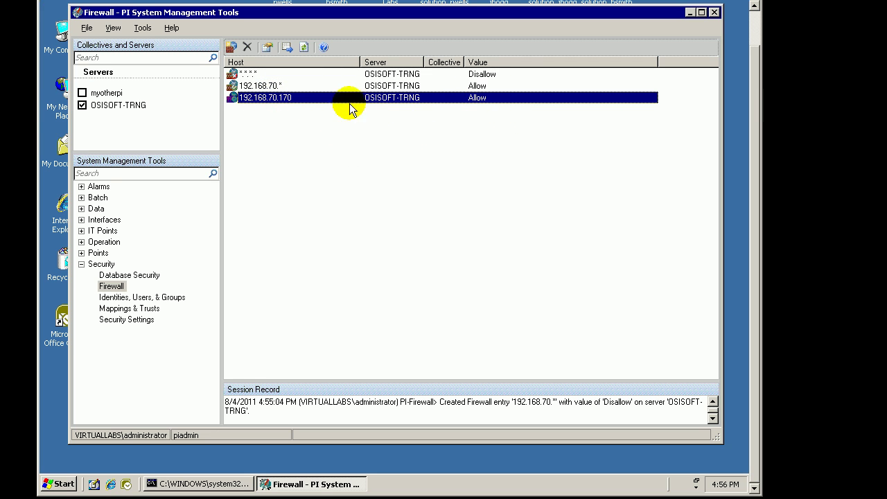
pyautogui.doubleClick(301, 100)
pyautogui.click(478, 227)
# - Set the 192.168.70.170 entry to Disallow and confirm it
pyautogui.click(376, 249)
pyautogui.click(400, 270)
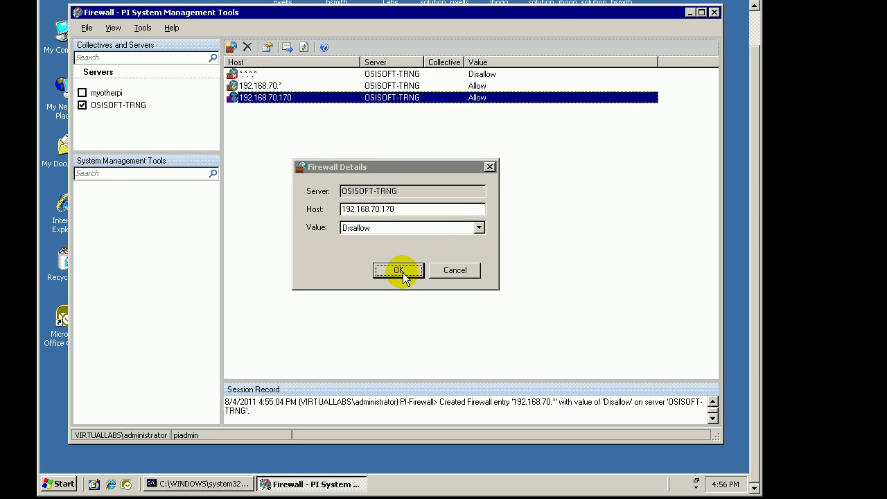
pyautogui.click(267, 84)
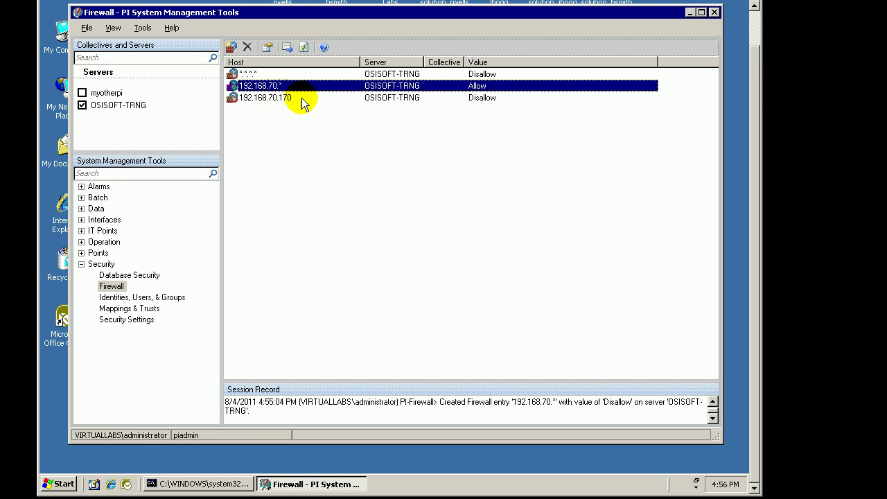
pyautogui.click(262, 99)
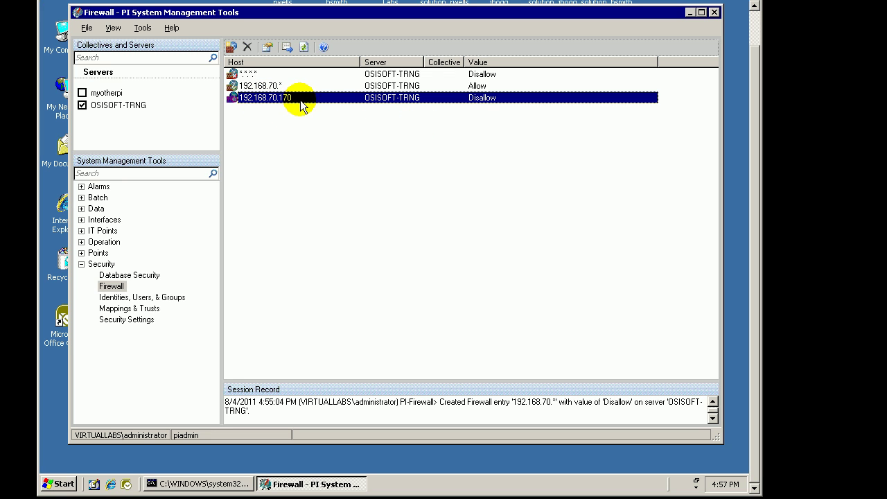
pyautogui.click(256, 87)
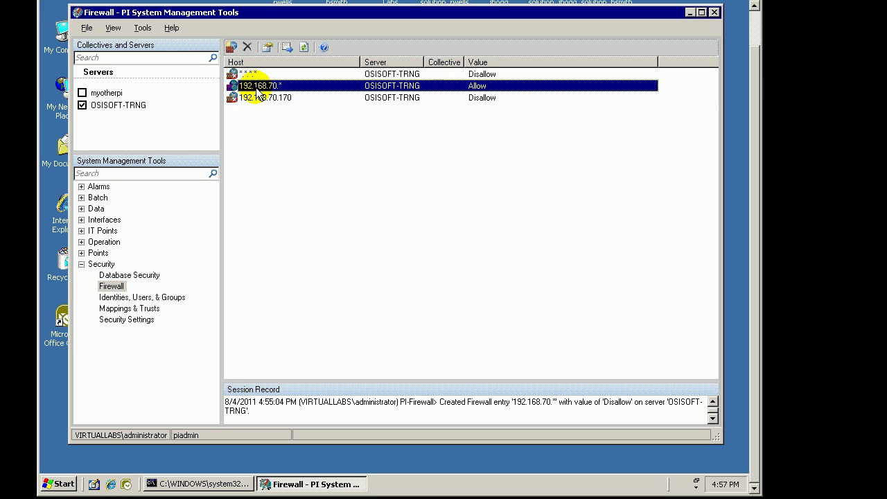
pyautogui.click(255, 98)
# - Compare the 192.168.70.* and 192.168.70.170 rows, then clear the list selection
pyautogui.click(256, 86)
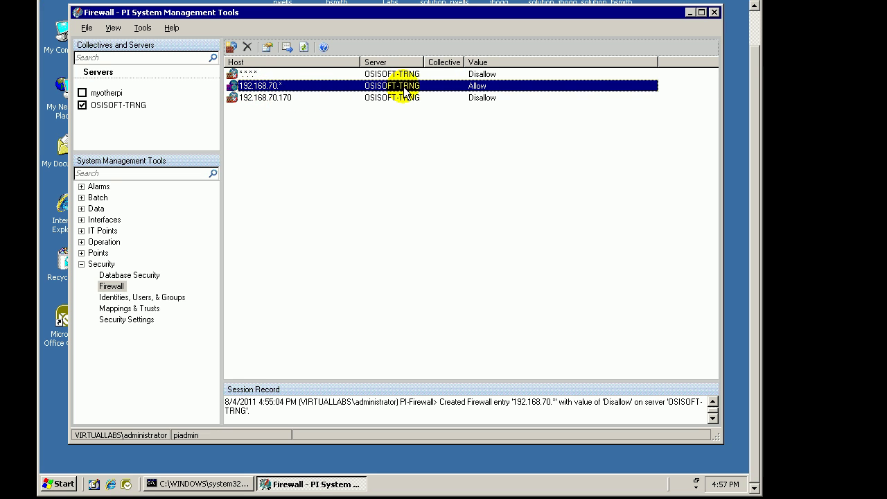
pyautogui.click(259, 97)
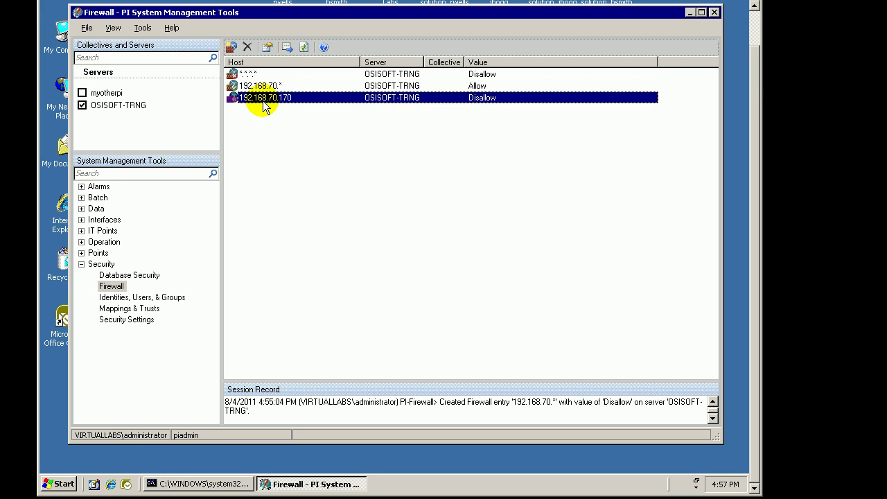
pyautogui.click(264, 85)
pyautogui.click(262, 98)
pyautogui.click(263, 85)
pyautogui.click(263, 100)
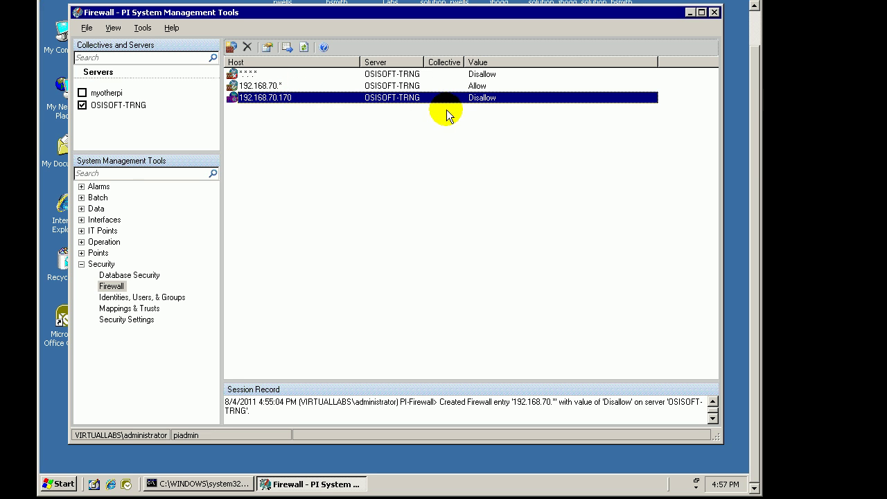
pyautogui.click(283, 136)
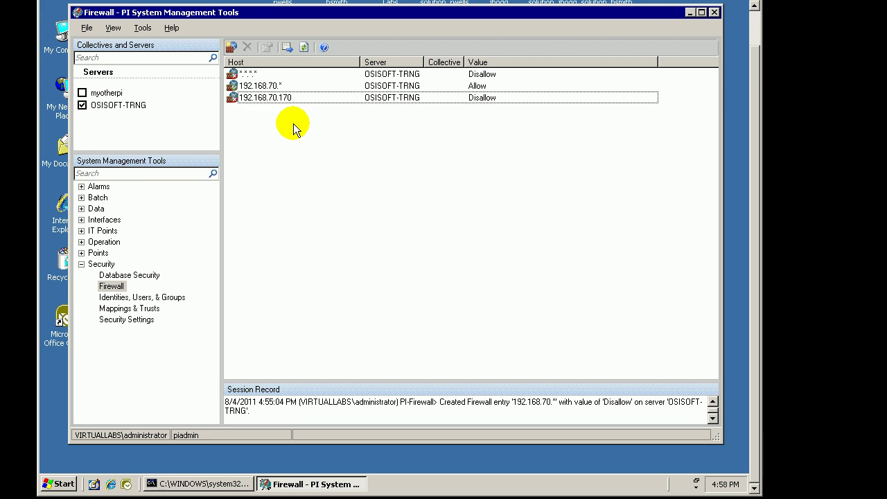
# - Add a gatehouse.mycompany.com entry with Allow, accepting it despite the unresolved host
pyautogui.rightClick(293, 128)
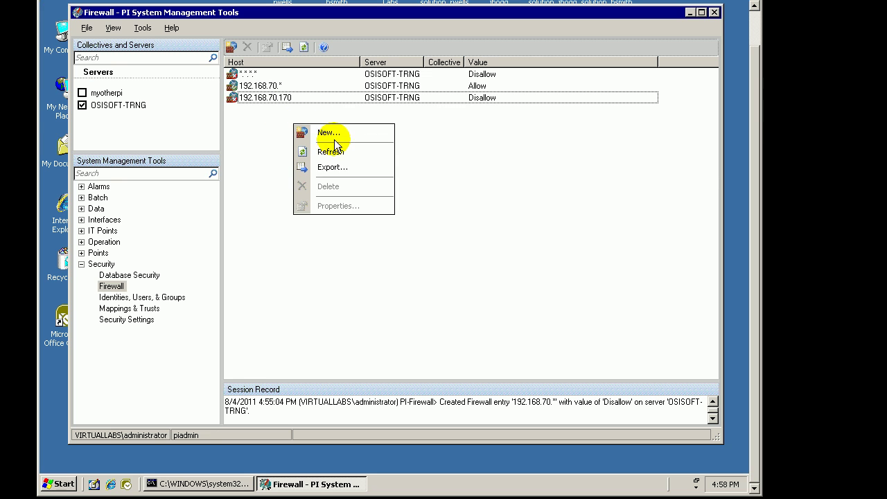
pyautogui.click(311, 132)
pyautogui.click(388, 211)
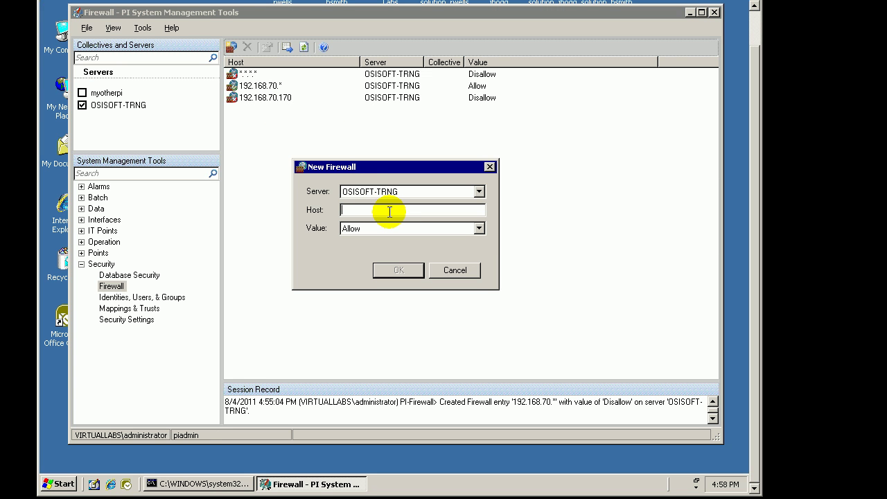
pyautogui.write('gatehouse.mycompany.com')
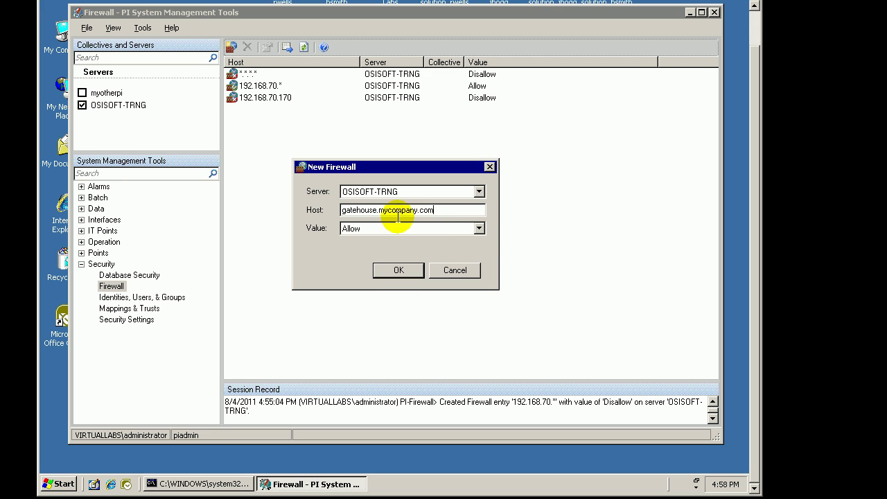
pyautogui.click(478, 227)
pyautogui.click(368, 251)
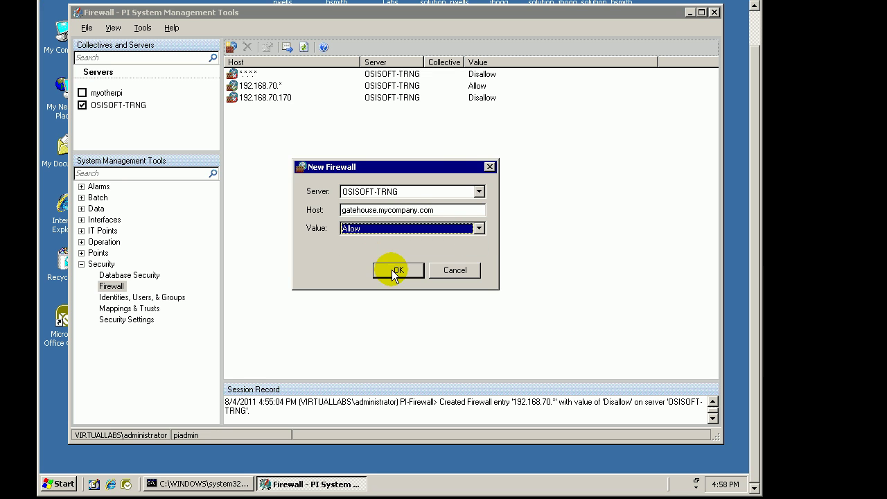
pyautogui.click(394, 270)
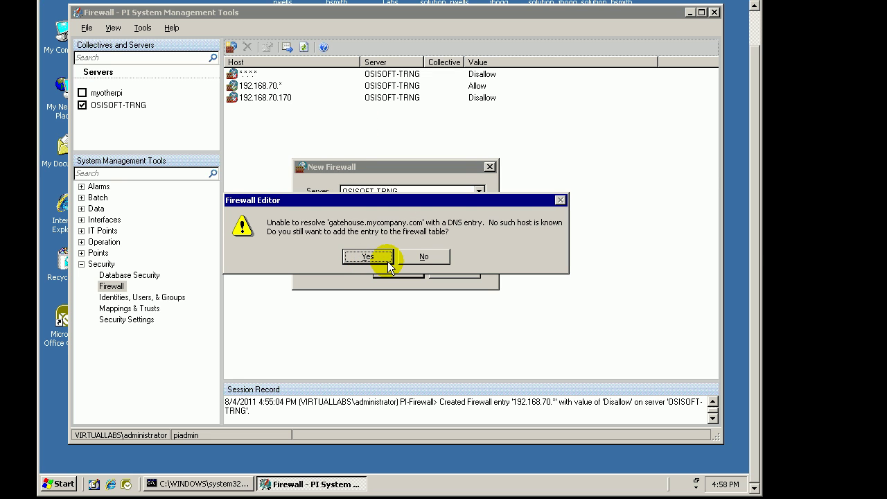
pyautogui.click(369, 257)
# - Change the gatehouse.mycompany.com entry's value to Disallow
pyautogui.click(263, 111)
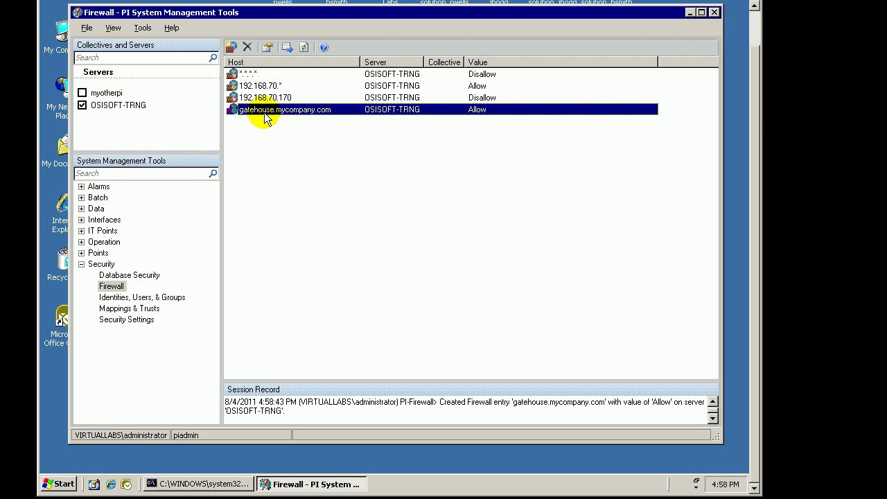
pyautogui.click(253, 99)
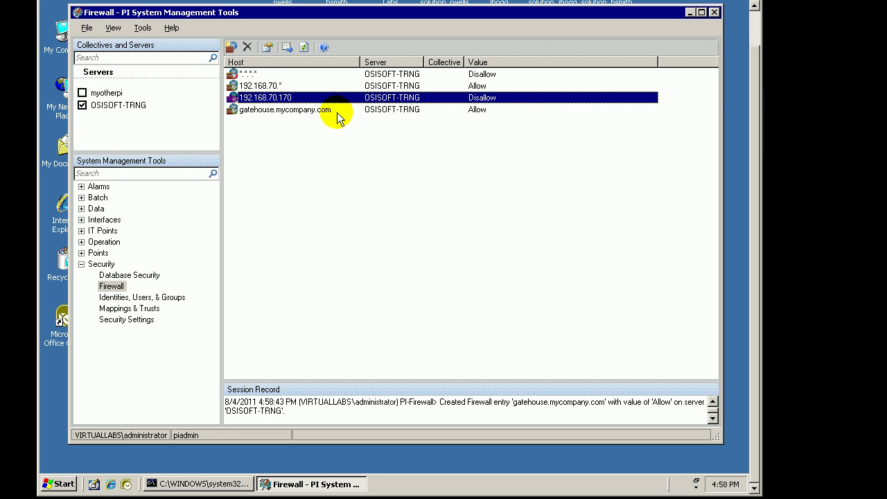
pyautogui.doubleClick(298, 111)
pyautogui.click(478, 227)
pyautogui.click(368, 249)
pyautogui.click(399, 272)
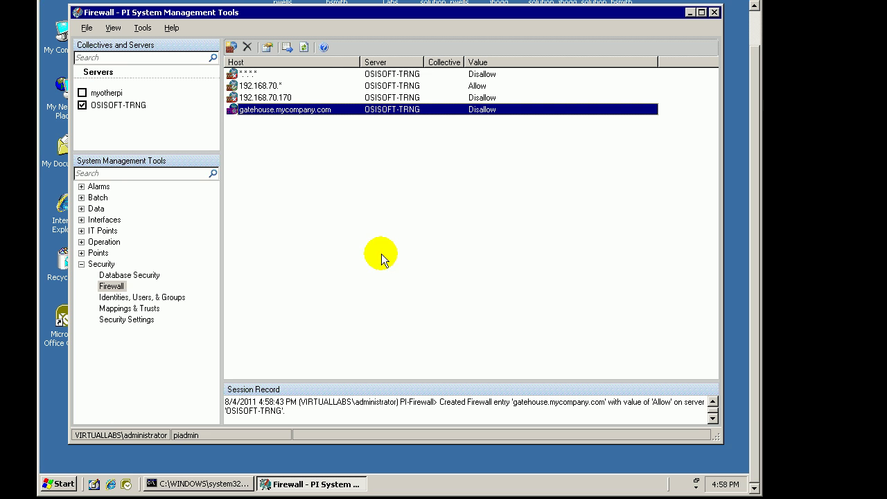
pyautogui.click(346, 97)
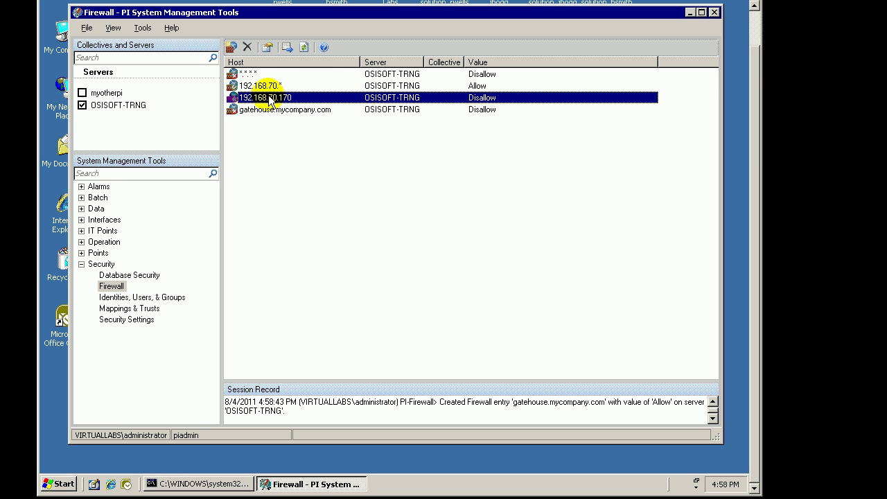
# - Delete the 192.168.70.170 entry and set *.*.*.* back to Allow
pyautogui.click(247, 47)
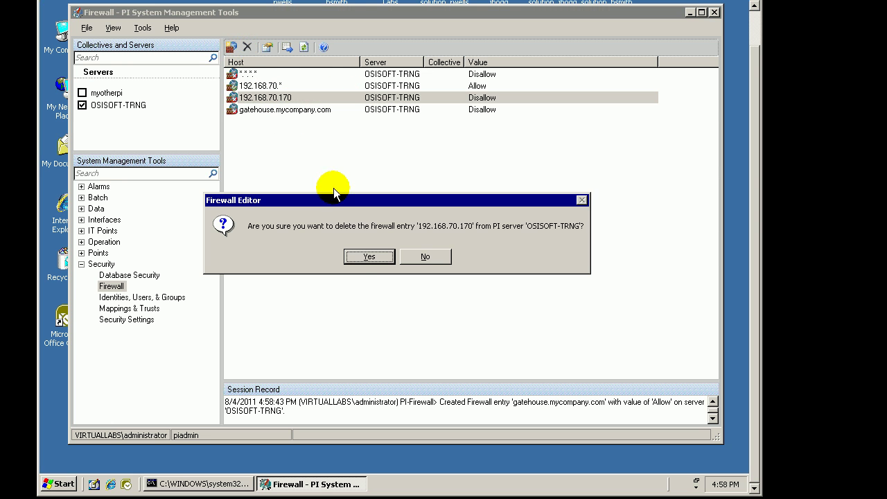
pyautogui.click(368, 256)
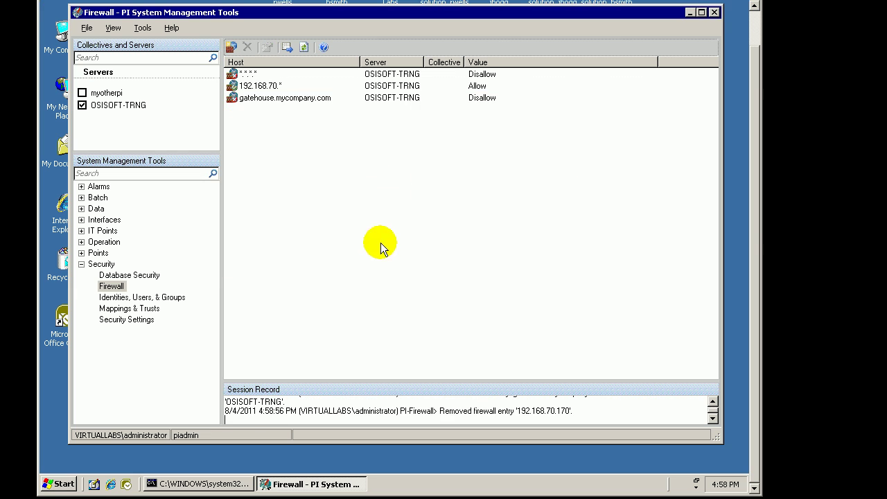
pyautogui.click(258, 86)
pyautogui.click(259, 74)
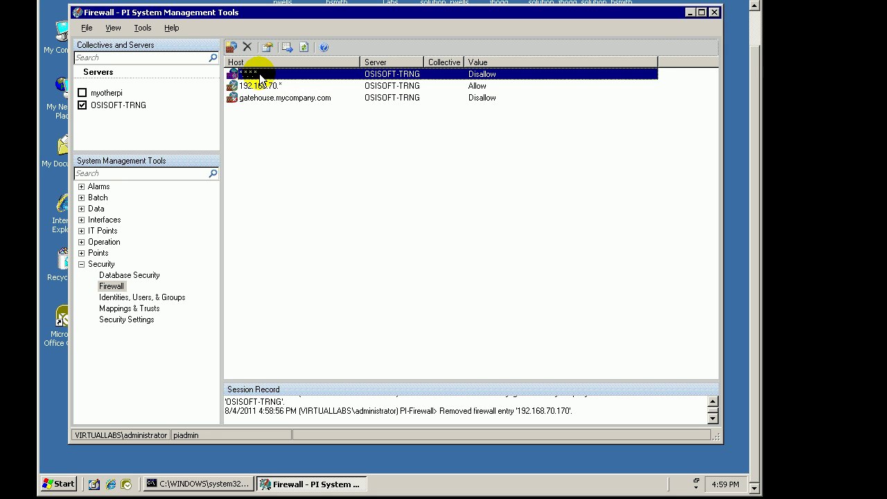
pyautogui.doubleClick(259, 73)
pyautogui.click(479, 228)
pyautogui.click(358, 241)
pyautogui.click(396, 272)
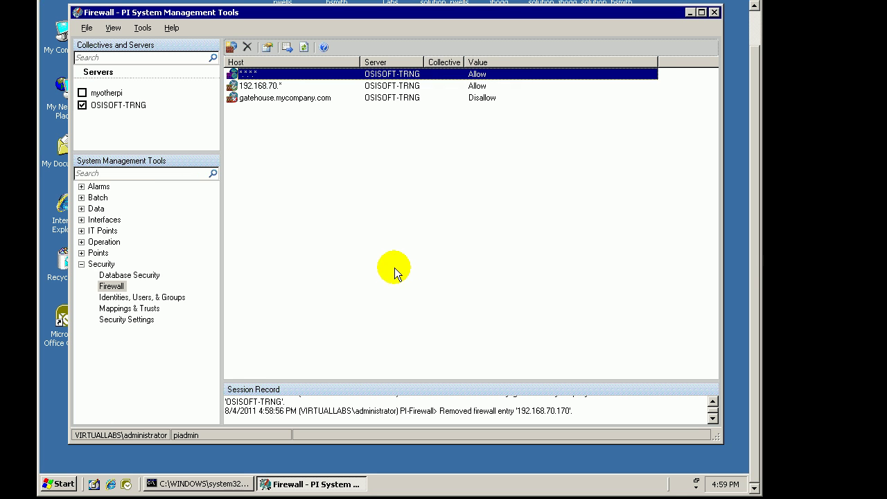
# - Delete the 192.168.70.* and gatehouse.mycompany.com entries, leaving only *.*.*.*
pyautogui.click(261, 86)
pyautogui.click(247, 47)
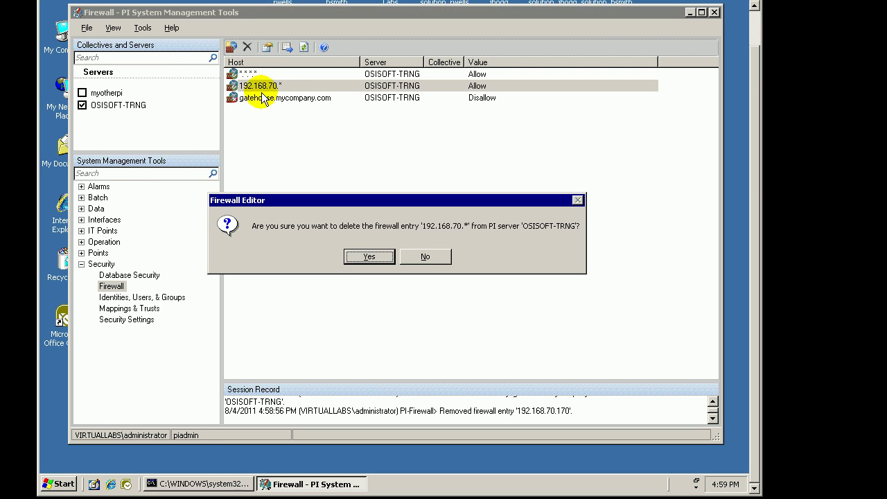
pyautogui.click(367, 258)
pyautogui.click(255, 86)
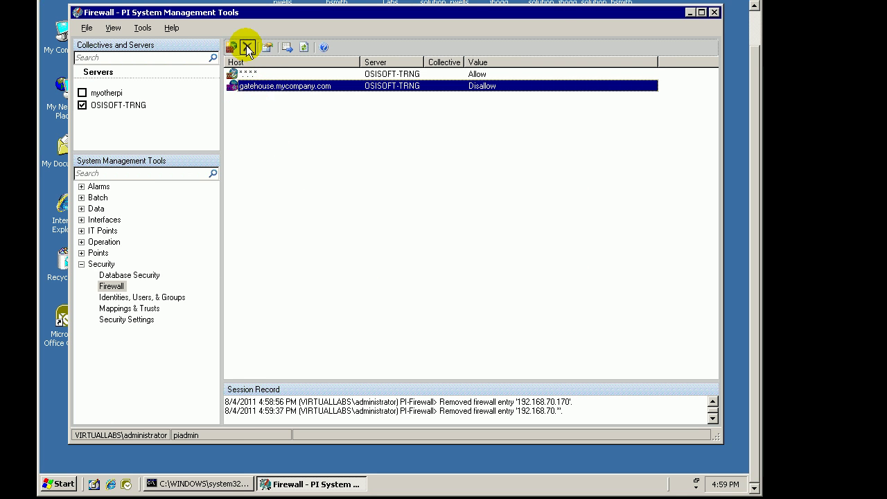
pyautogui.click(247, 48)
pyautogui.click(377, 262)
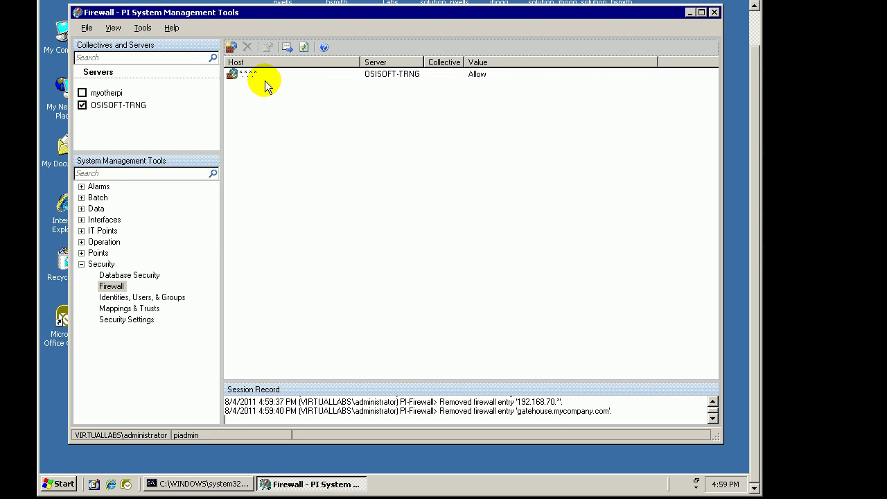
pyautogui.click(232, 72)
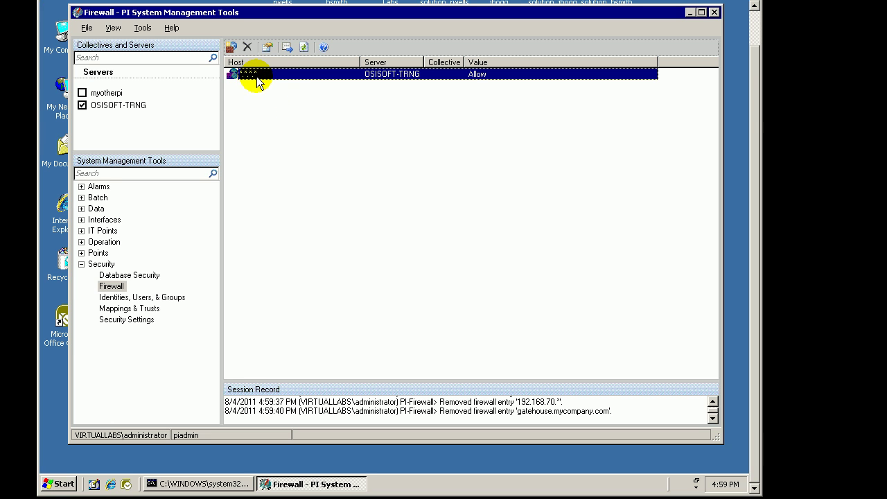
pyautogui.click(291, 109)
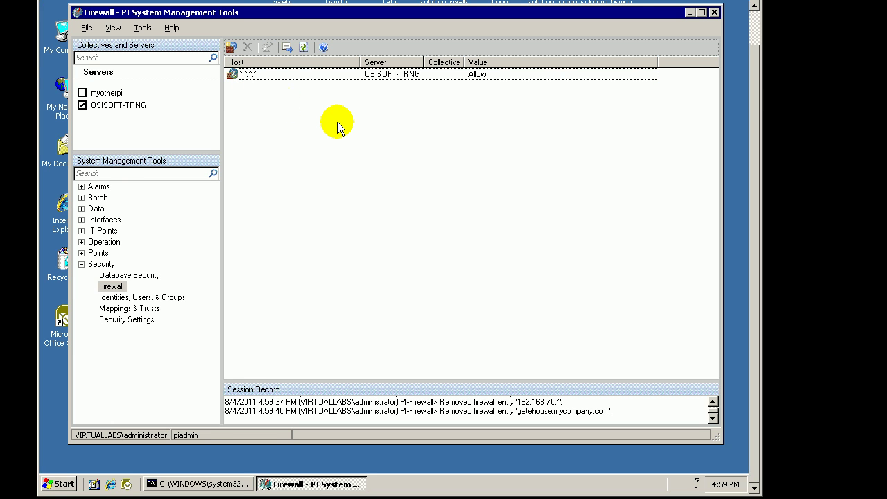